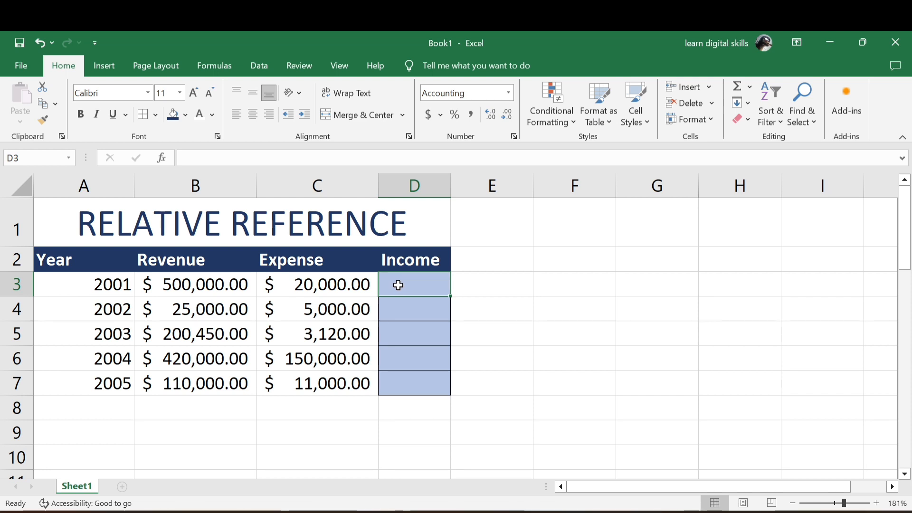
Enter the formula =C3-B3 in cell D3 to calculate the 2001 income
{"action": "type", "text": "="}
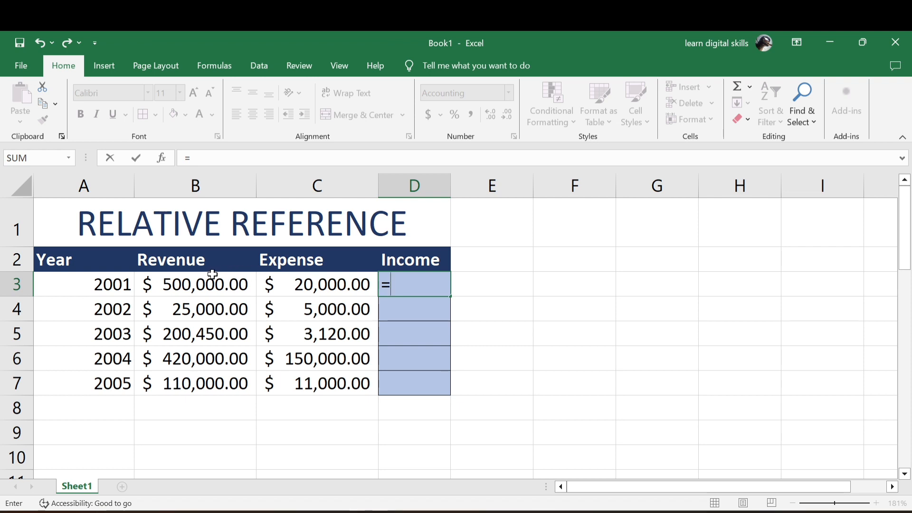
{"action": "left_click", "coordinate": [300, 285]}
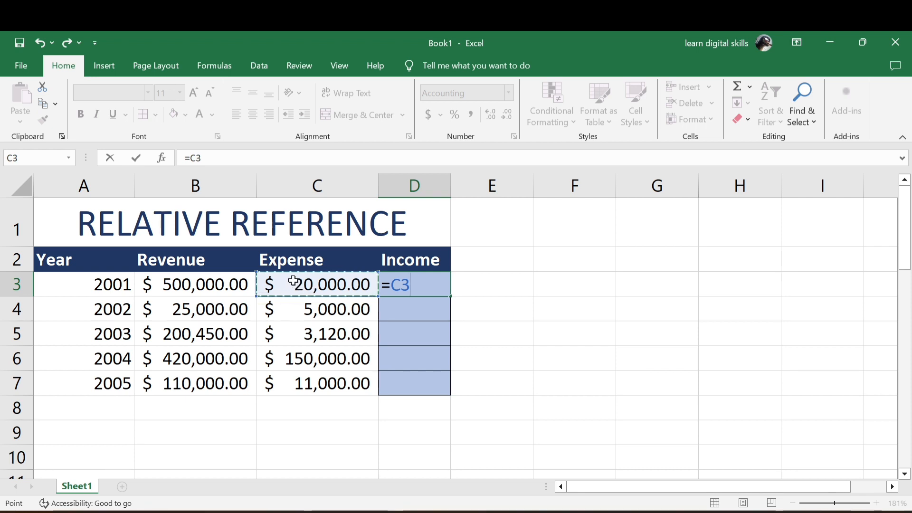
{"action": "type", "text": "-"}
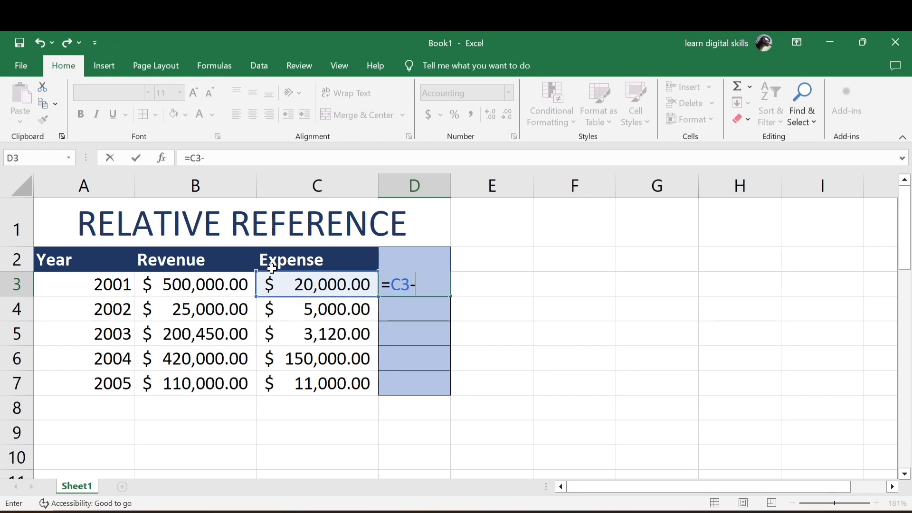
{"action": "left_click", "coordinate": [223, 284]}
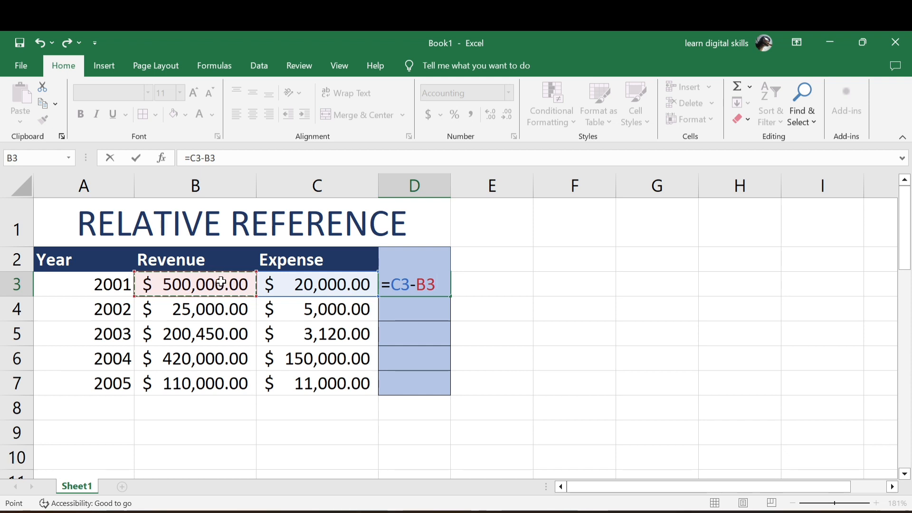
{"action": "key", "text": "Return"}
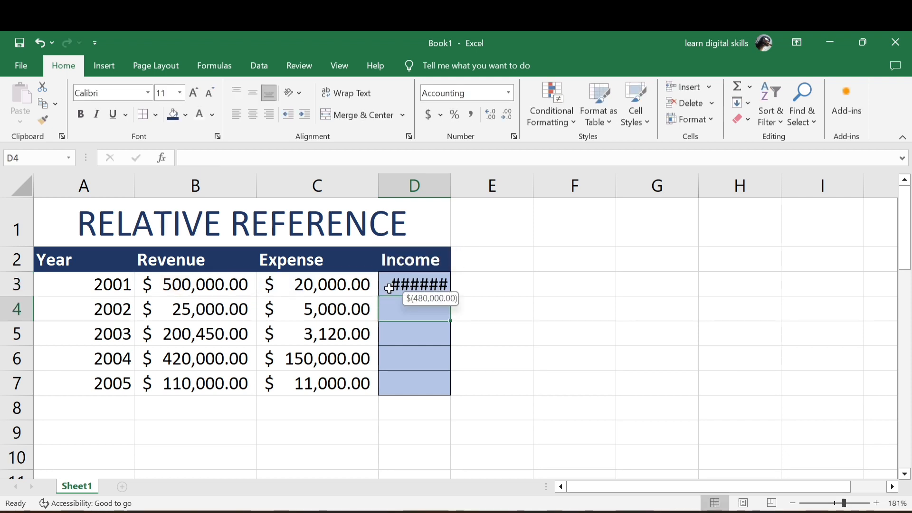
Autofit column D to its contents and fill the D3 formula down through D7
{"action": "double_click", "coordinate": [452, 185]}
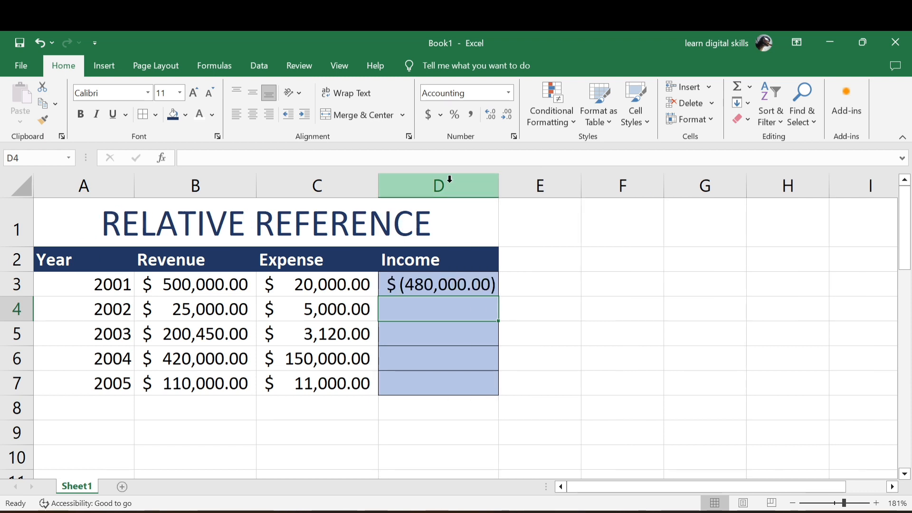
{"action": "key", "text": "shift+Return"}
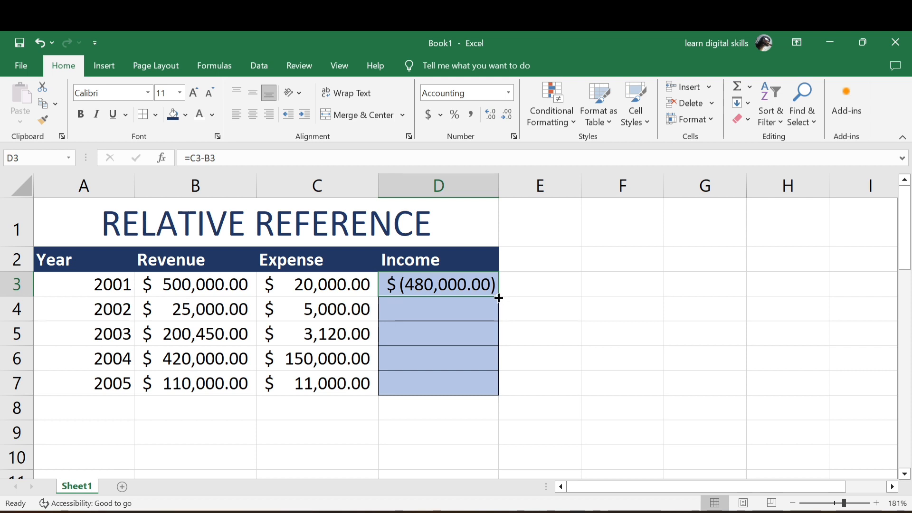
{"action": "left_click_drag", "start_coordinate": [498, 298], "coordinate": [490, 389]}
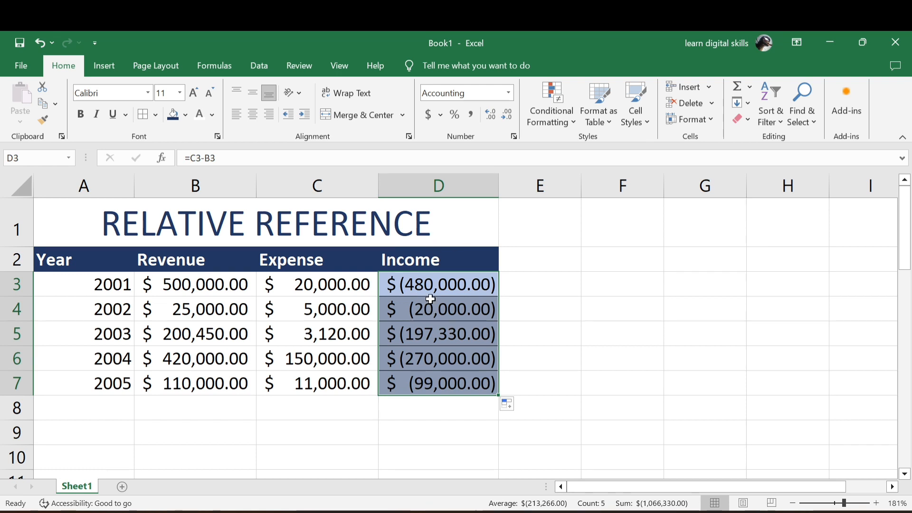
Undo the fill down the Income column and clear the formula from D3
{"action": "key", "text": "ctrl+z"}
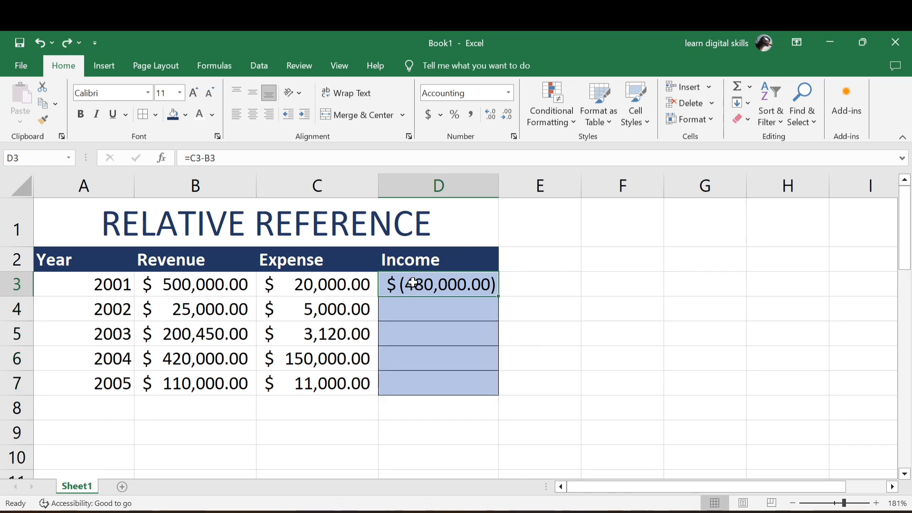
{"action": "key", "text": "Delete"}
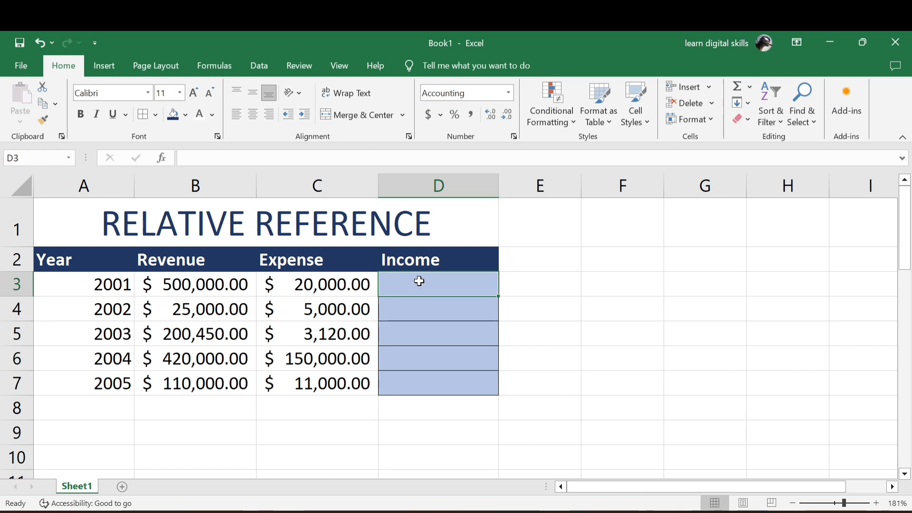
Enter the formula =C3-B3 into the whole range D3:D7 at once
{"action": "left_click_drag", "start_coordinate": [419, 284], "coordinate": [423, 387]}
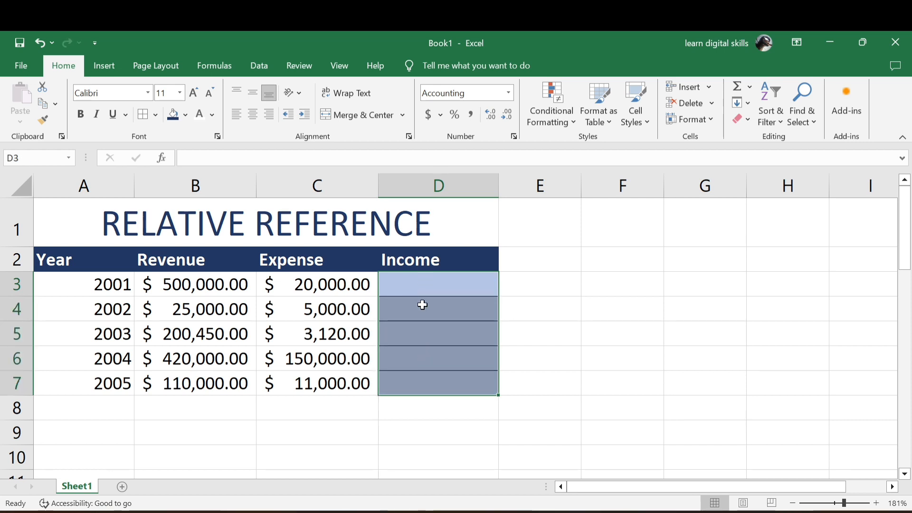
{"action": "type", "text": "="}
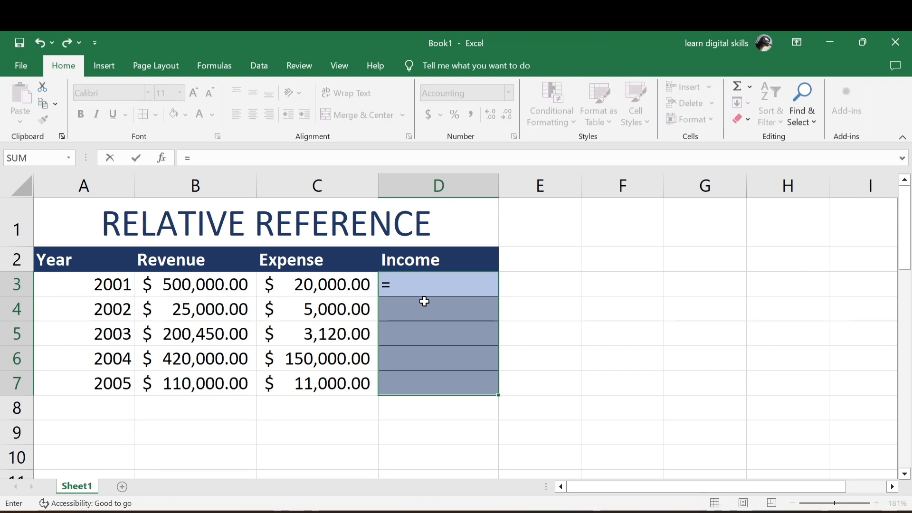
{"action": "left_click", "coordinate": [321, 283]}
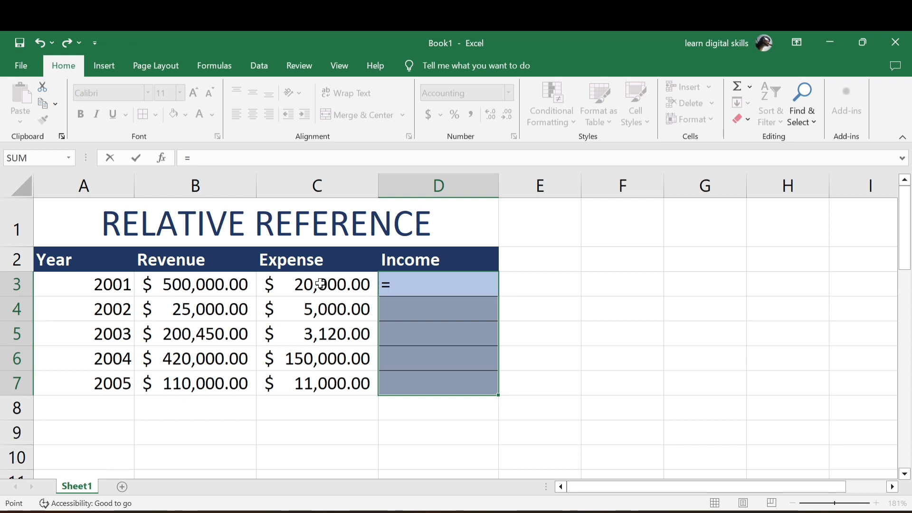
{"action": "left_click", "coordinate": [215, 284]}
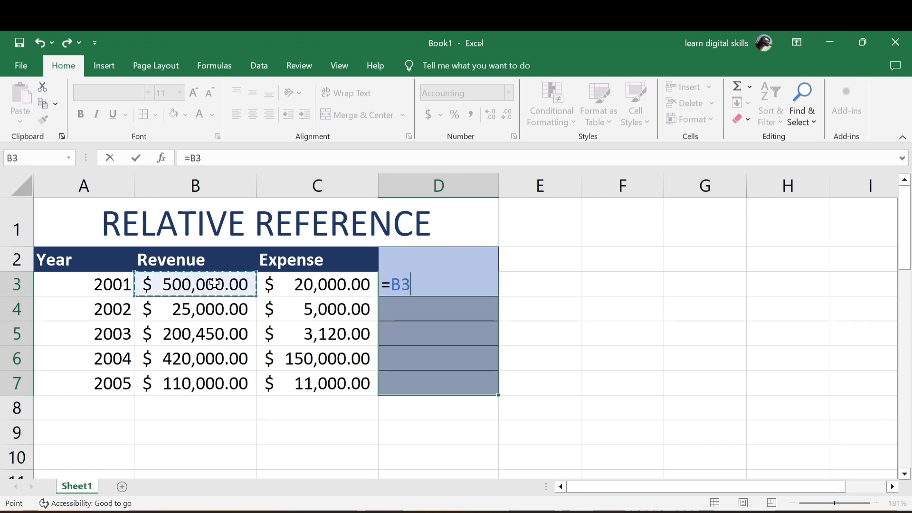
{"action": "left_click", "coordinate": [325, 284]}
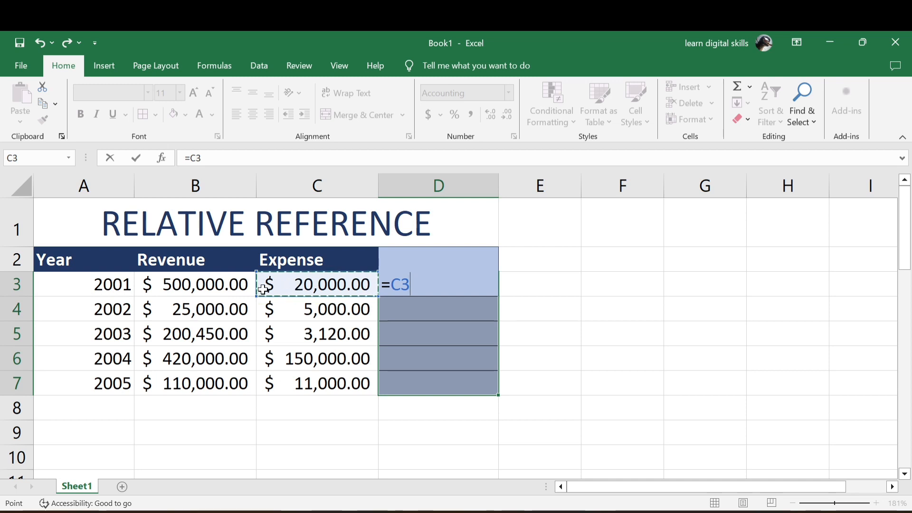
{"action": "type", "text": "-"}
{"action": "left_click", "coordinate": [211, 285]}
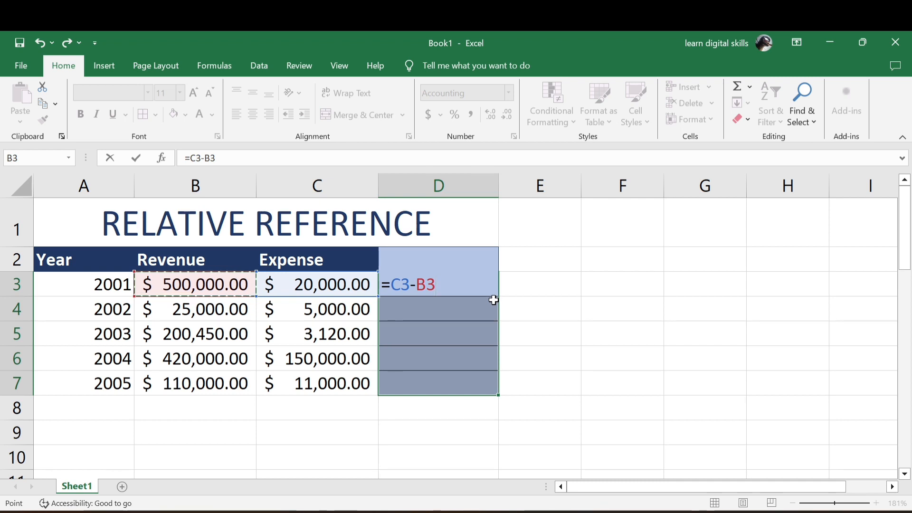
{"action": "key", "text": "ctrl+Return"}
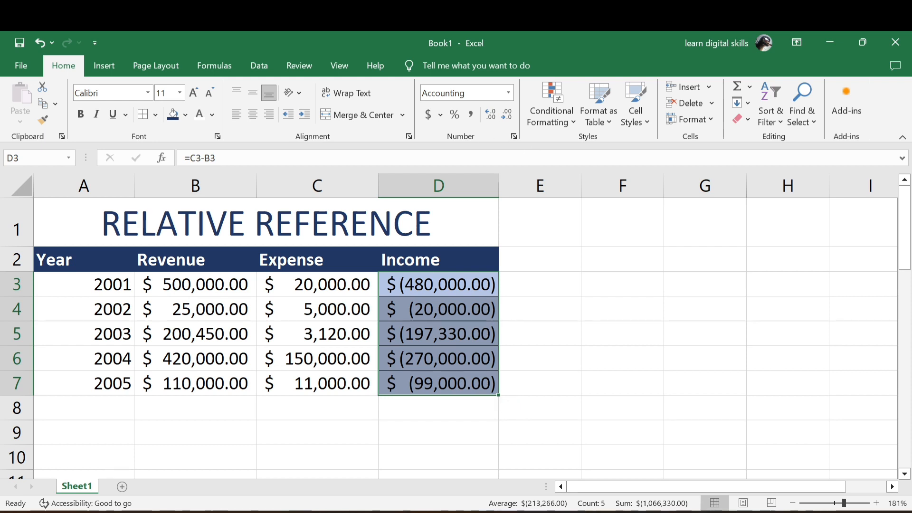
Enter the formula =B15/B14 in cell C15 of the Absolute Reference table to calculate the first percentage
{"action": "scroll", "coordinate": [354, 282], "scroll_direction": "down", "scroll_amount": 3}
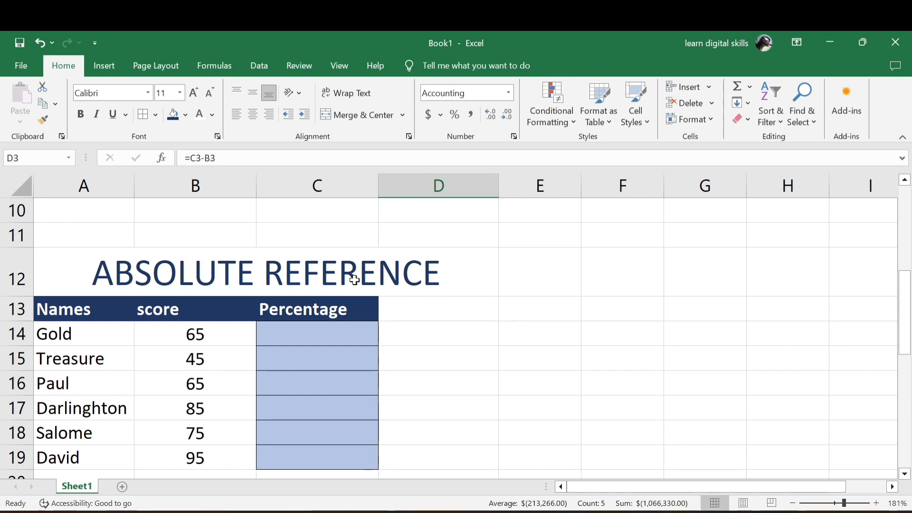
{"action": "scroll", "coordinate": [355, 282], "scroll_direction": "up", "scroll_amount": 3}
{"action": "scroll", "coordinate": [355, 280], "scroll_direction": "up", "scroll_amount": 1}
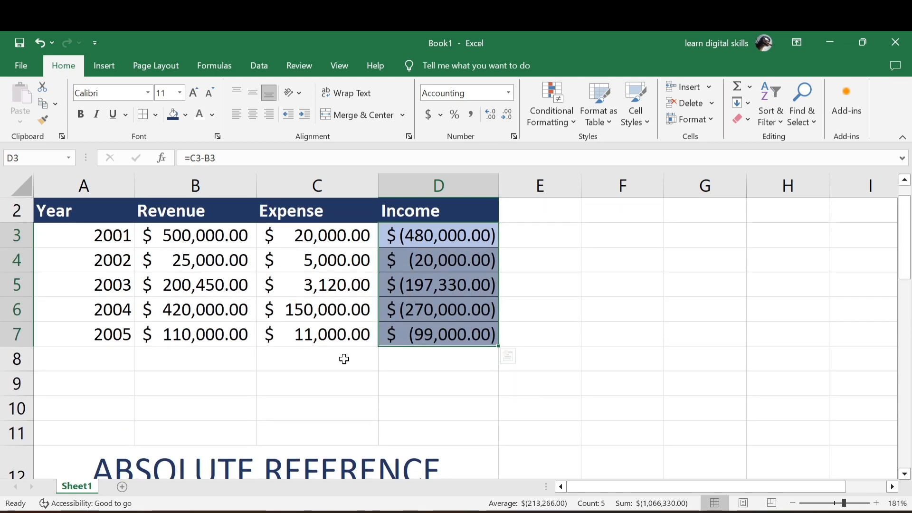
{"action": "scroll", "coordinate": [344, 358], "scroll_direction": "down", "scroll_amount": 1}
{"action": "scroll", "coordinate": [345, 359], "scroll_direction": "down", "scroll_amount": 3}
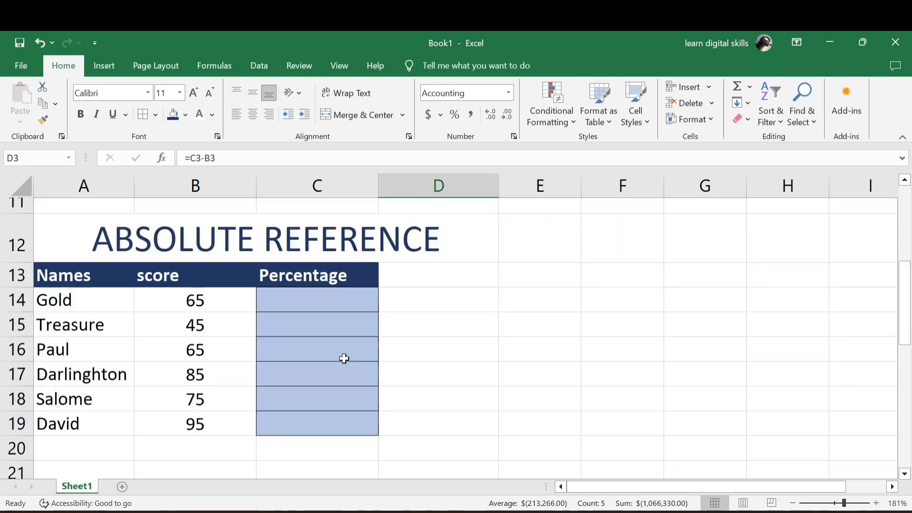
{"action": "scroll", "coordinate": [344, 359], "scroll_direction": "down", "scroll_amount": 1}
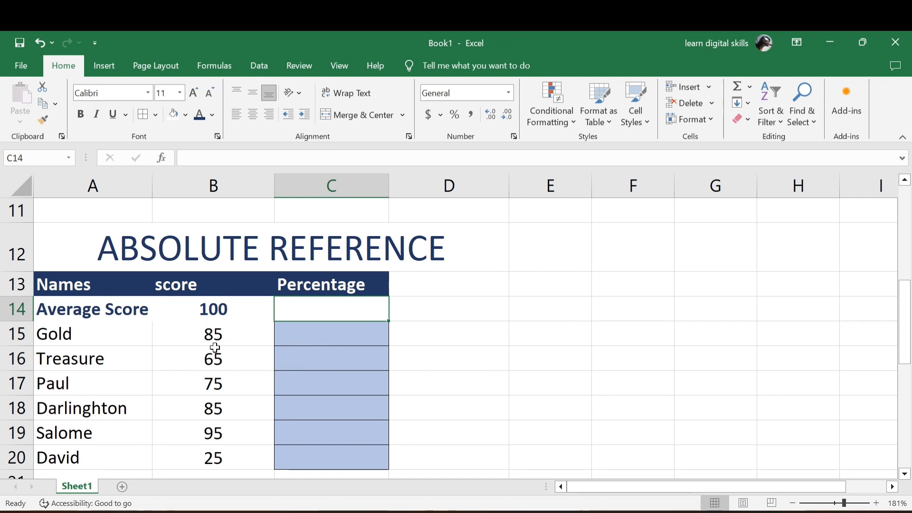
{"action": "left_click", "coordinate": [315, 337]}
{"action": "type", "text": "="}
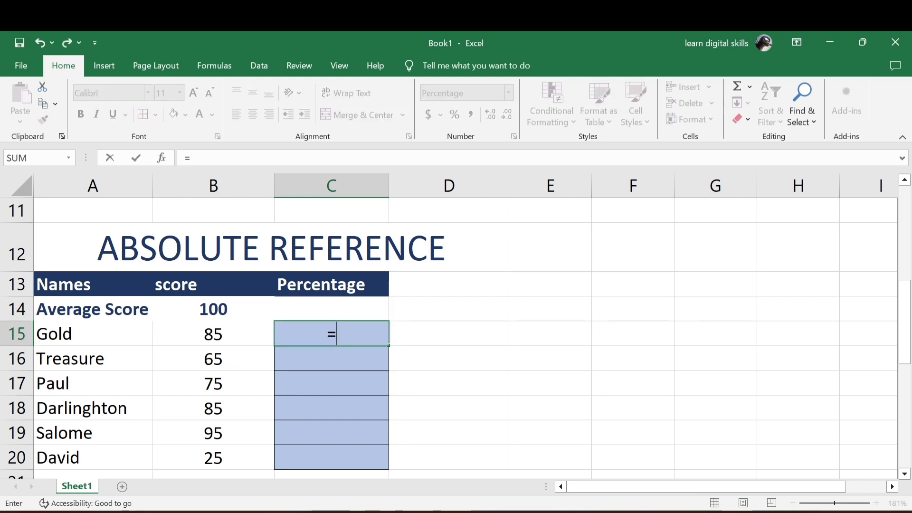
{"action": "left_click", "coordinate": [220, 341]}
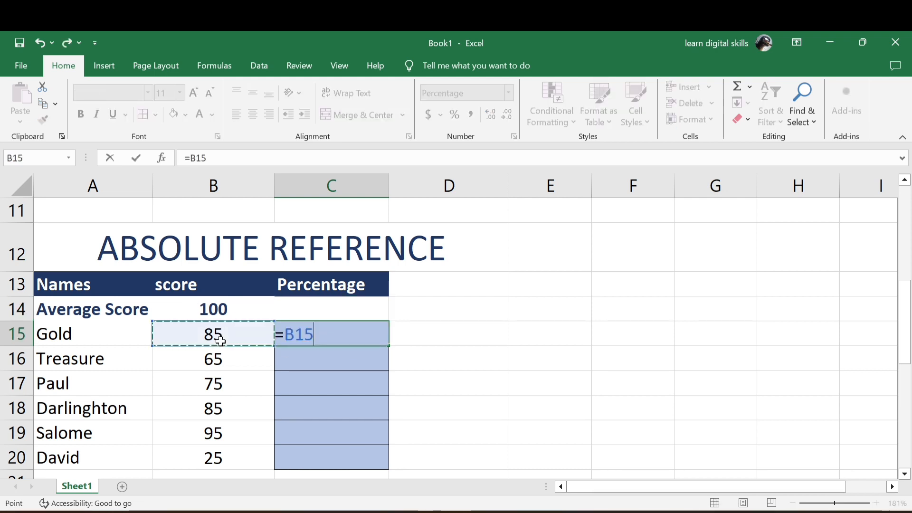
{"action": "type", "text": "/"}
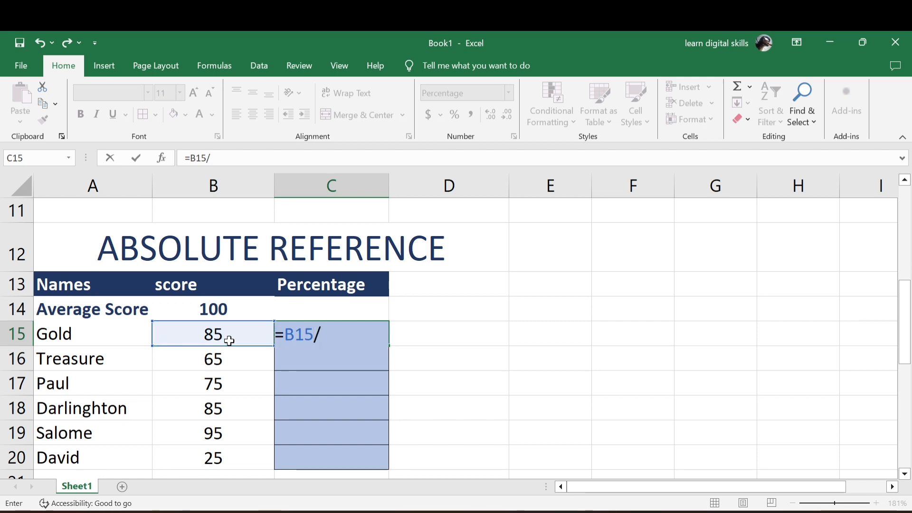
{"action": "left_click", "coordinate": [227, 314]}
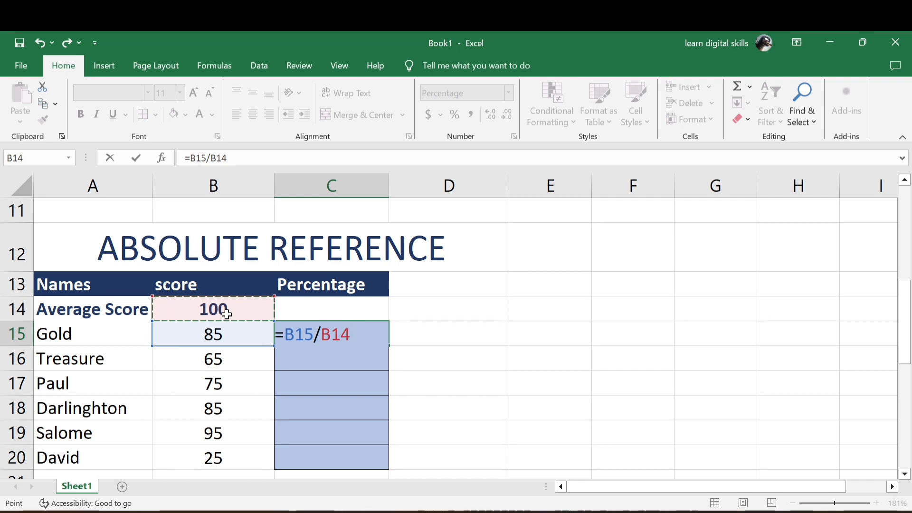
{"action": "key", "text": "Return"}
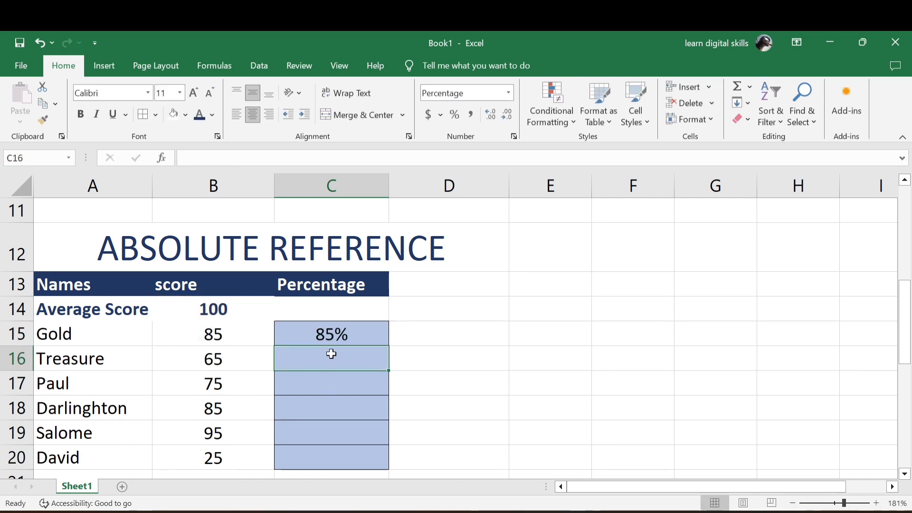
Fill the C15 formula down through C20 and inspect the copied formulas in C16 and C18
{"action": "key", "text": "shift+Return"}
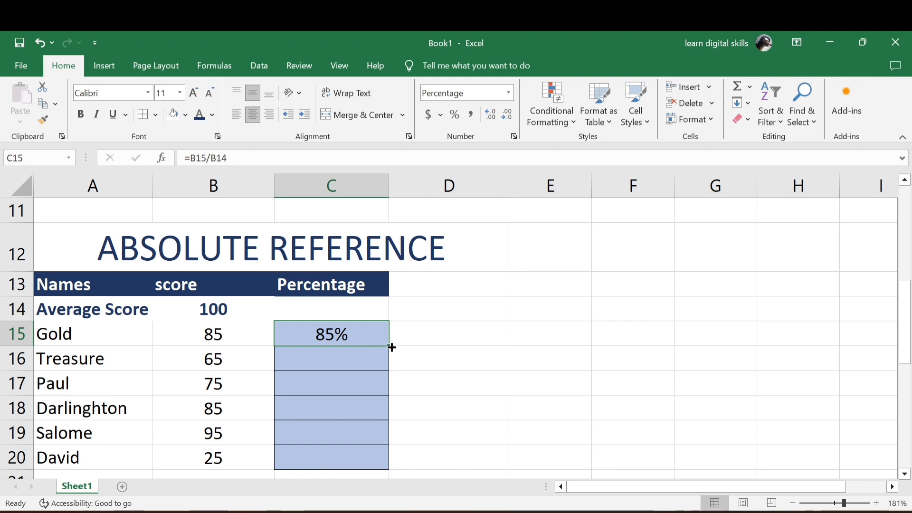
{"action": "left_click_drag", "start_coordinate": [388, 347], "coordinate": [371, 465]}
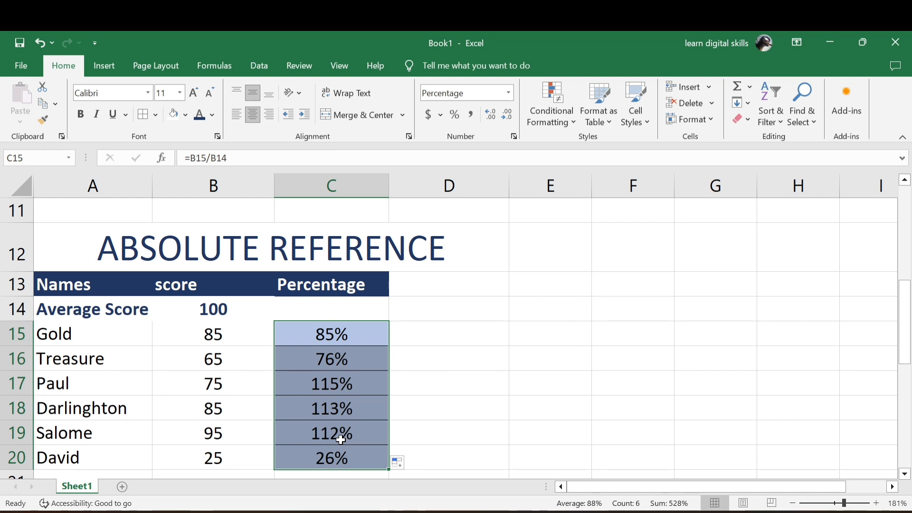
{"action": "double_click", "coordinate": [340, 360]}
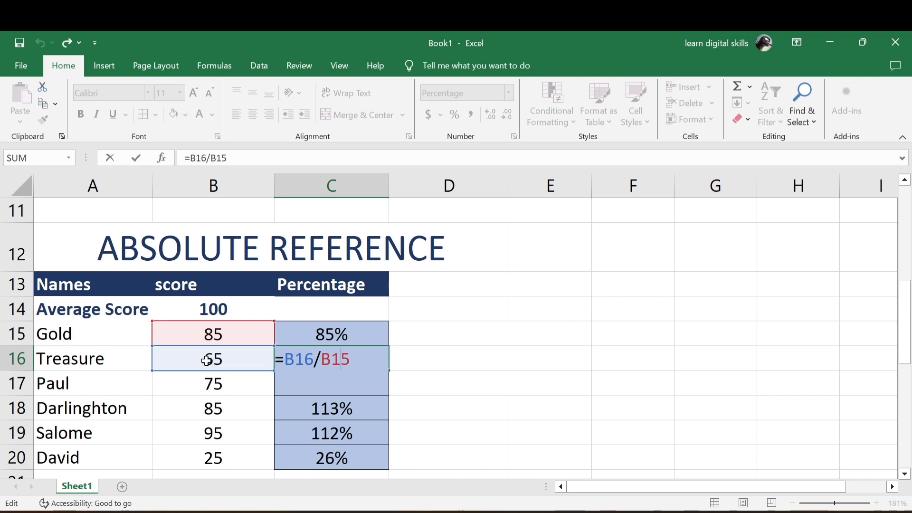
{"action": "left_click", "coordinate": [330, 410]}
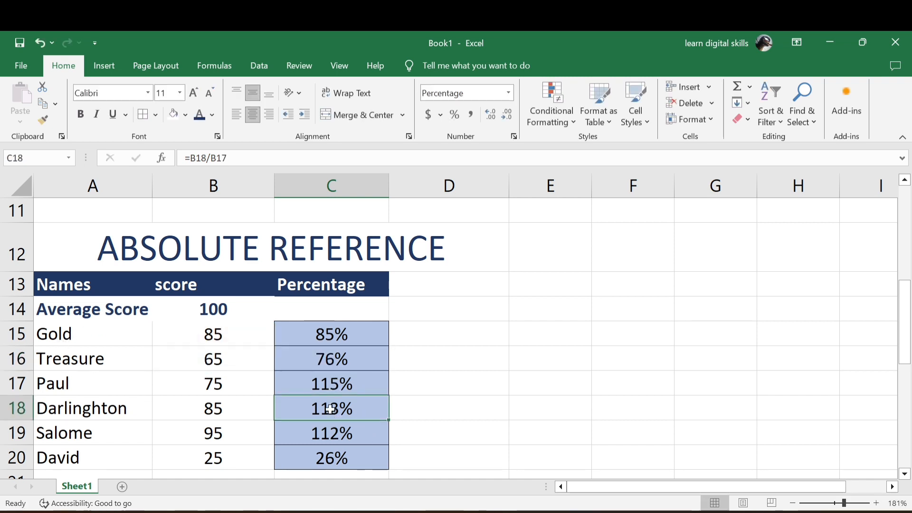
{"action": "double_click", "coordinate": [330, 410]}
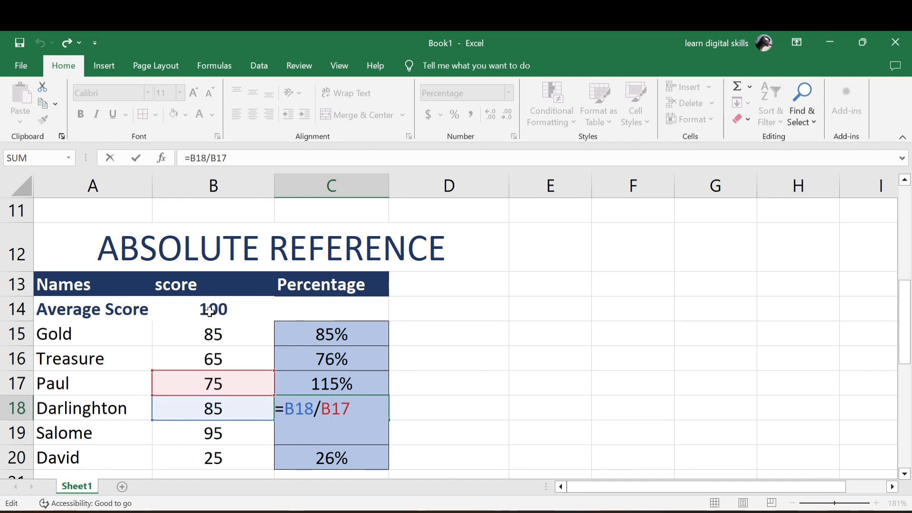
Make the B14 reference in cell C15 absolute so that the formula reads =B15/$B$14
{"action": "left_click", "coordinate": [324, 341]}
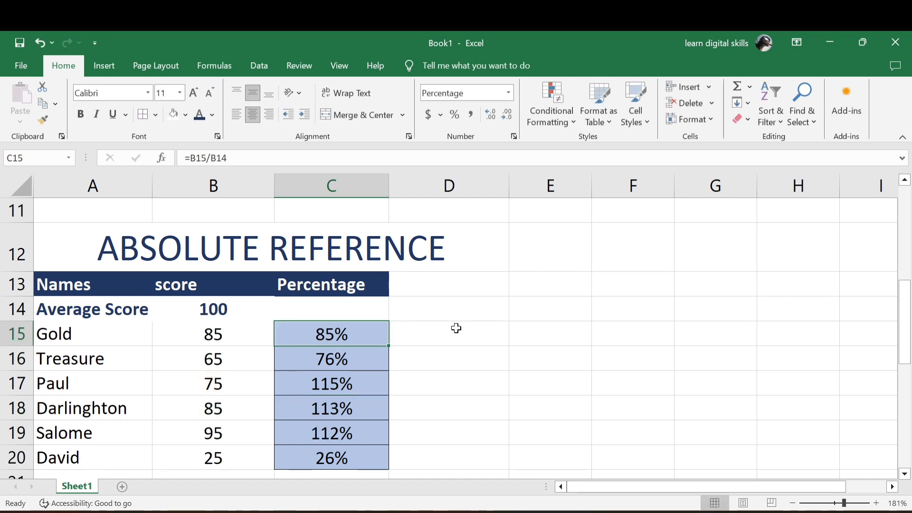
{"action": "double_click", "coordinate": [341, 336]}
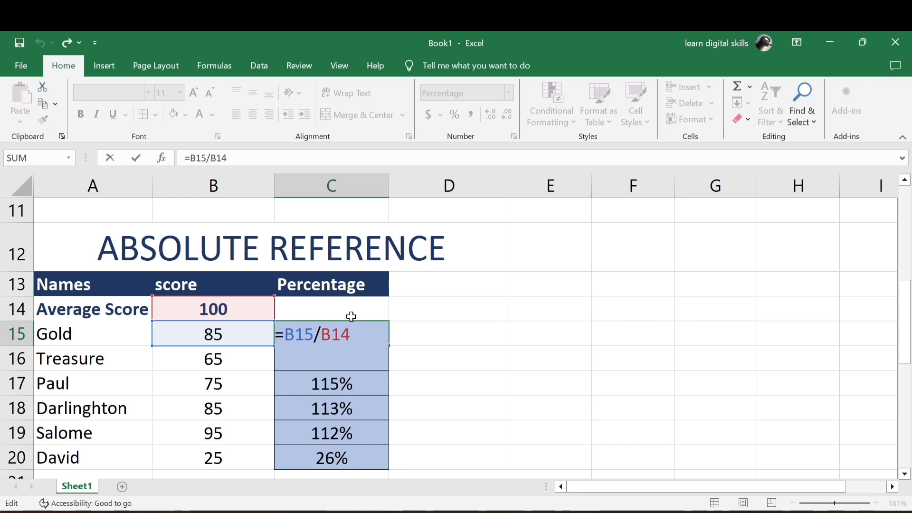
{"action": "key", "text": "F4"}
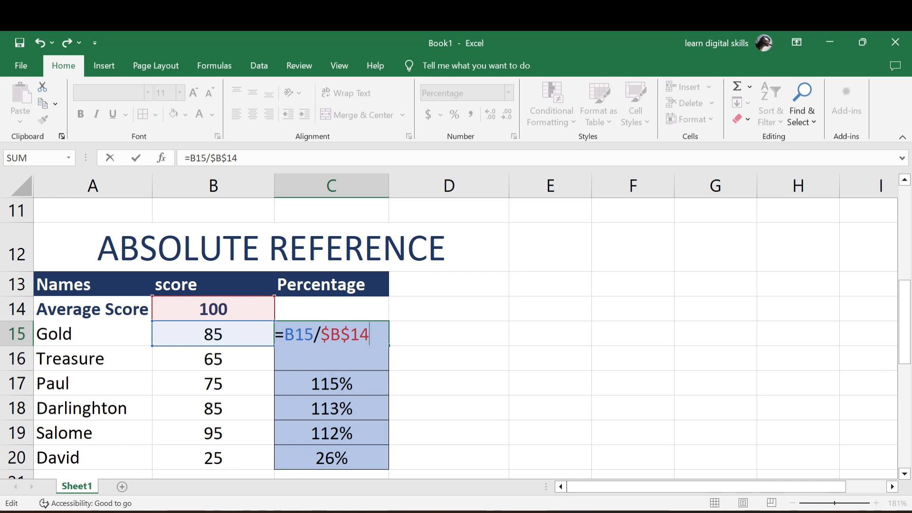
{"action": "key", "text": "Return"}
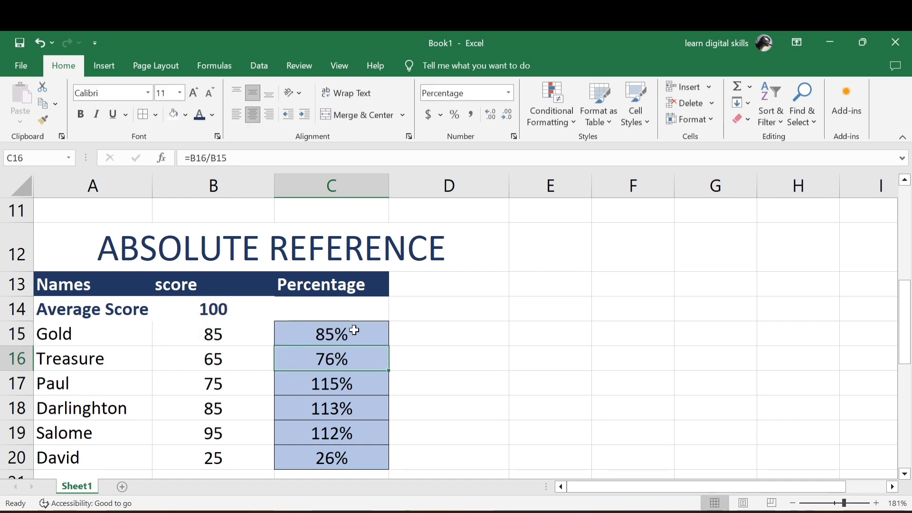
Fill the corrected C15 formula with the locked B14 reference down through C20
{"action": "left_click", "coordinate": [339, 331]}
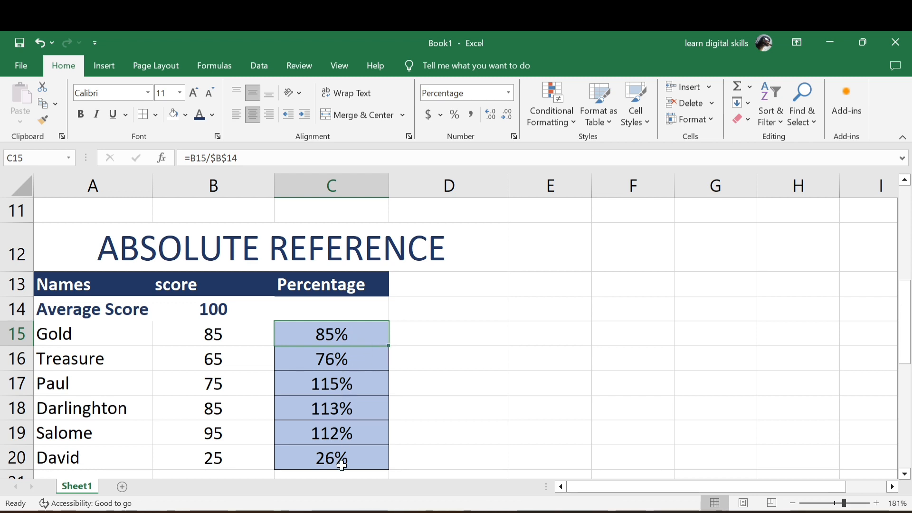
{"action": "left_click_drag", "start_coordinate": [388, 346], "coordinate": [380, 461]}
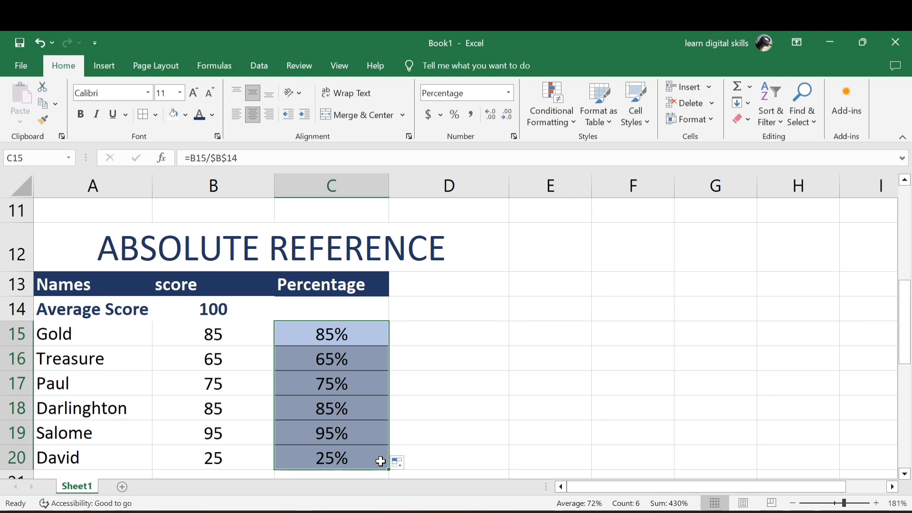
Go to the Mixed Reference table and examine its header values in row 25 and column A
{"action": "scroll", "coordinate": [381, 461], "scroll_direction": "down", "scroll_amount": 3}
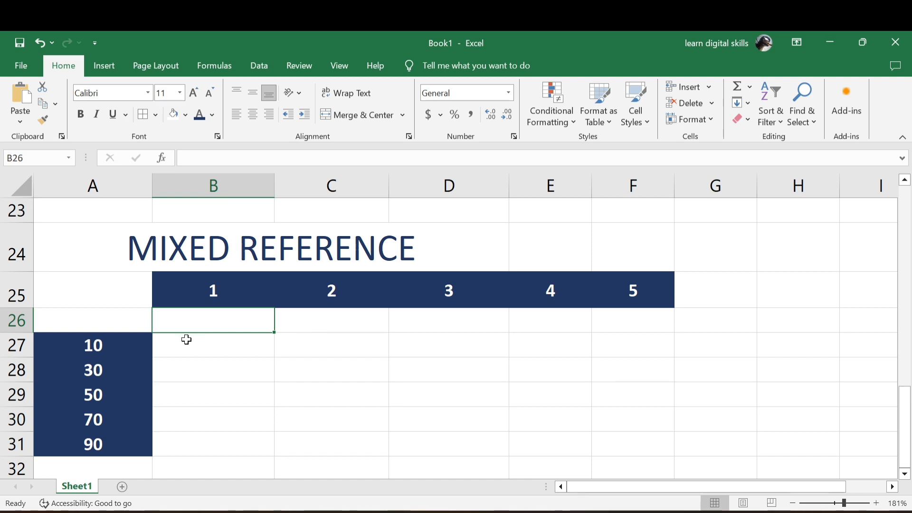
{"action": "left_click", "coordinate": [105, 342]}
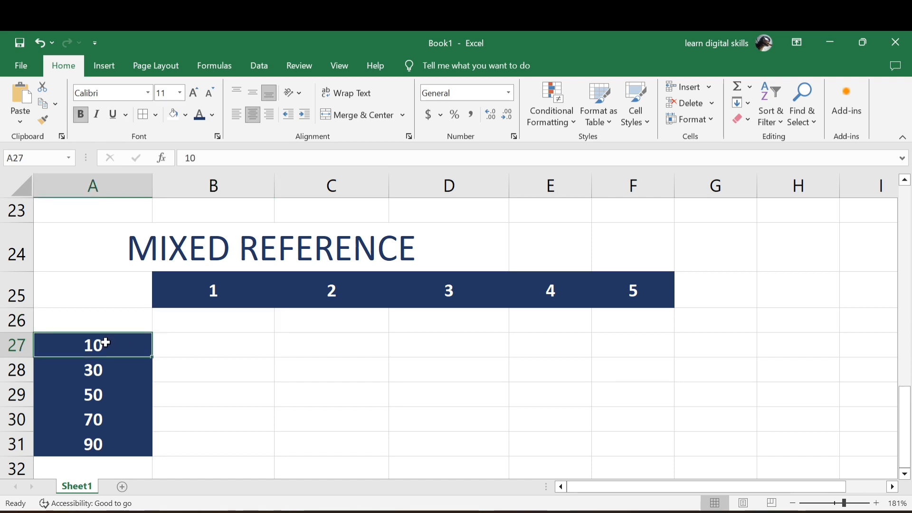
{"action": "left_click", "coordinate": [225, 290]}
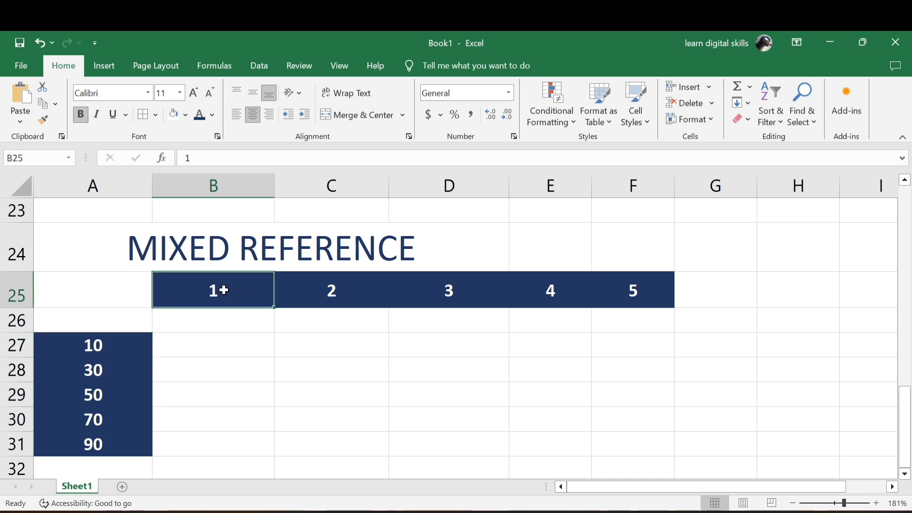
{"action": "left_click", "coordinate": [209, 343]}
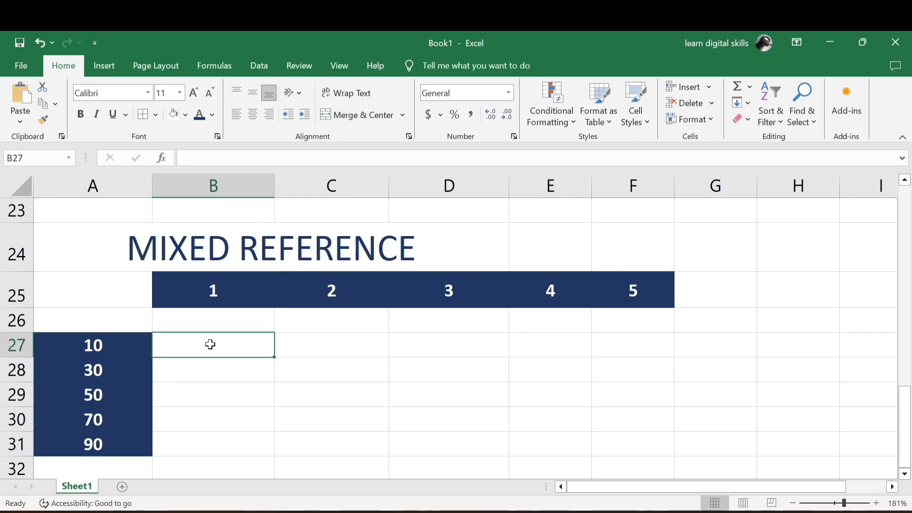
{"action": "left_click", "coordinate": [331, 291]}
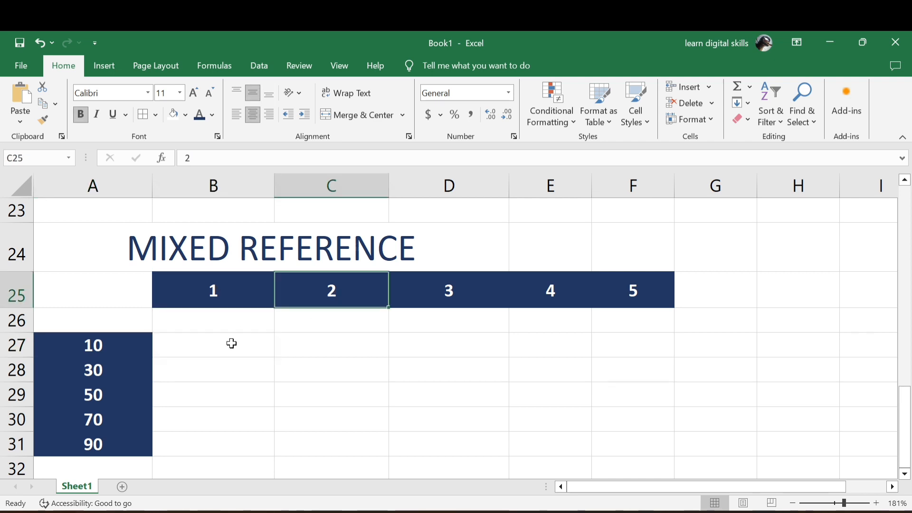
{"action": "left_click", "coordinate": [83, 378]}
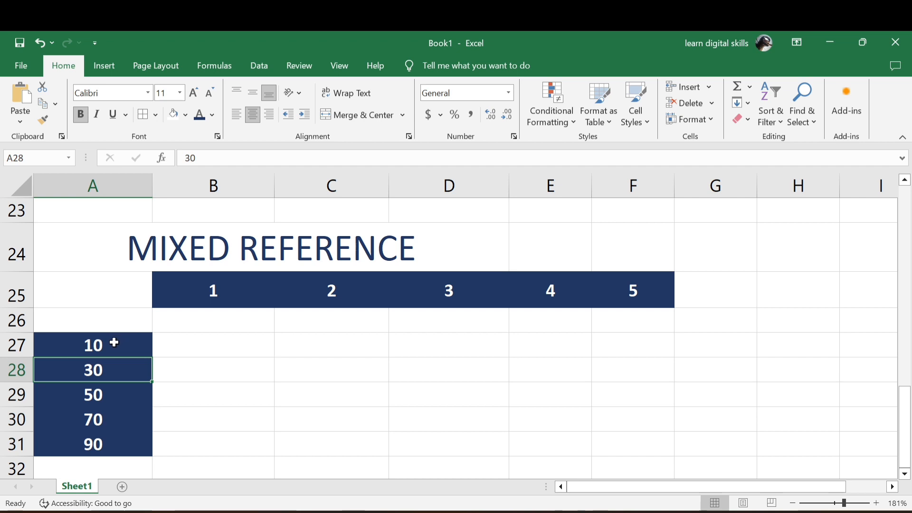
Enter the relative formula =A27*B25 in cell B27 of the Mixed Reference table
{"action": "left_click", "coordinate": [190, 350]}
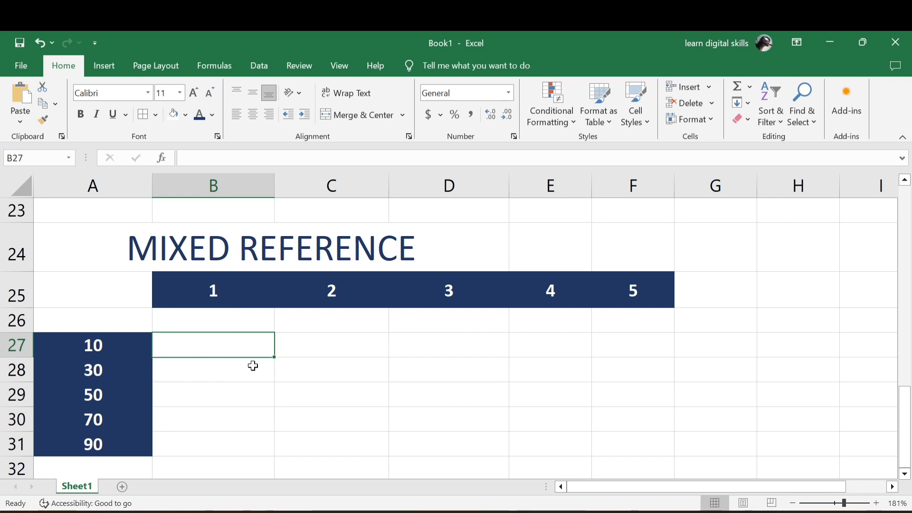
{"action": "type", "text": "="}
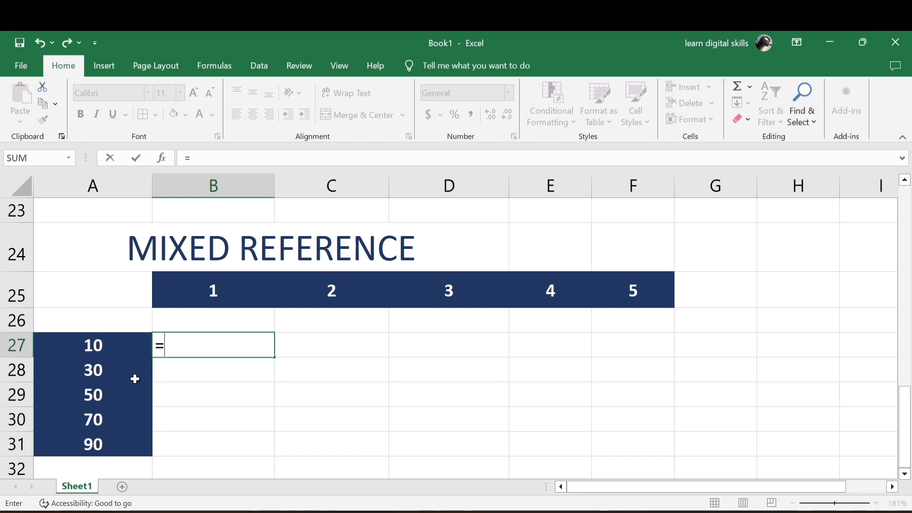
{"action": "left_click", "coordinate": [118, 347]}
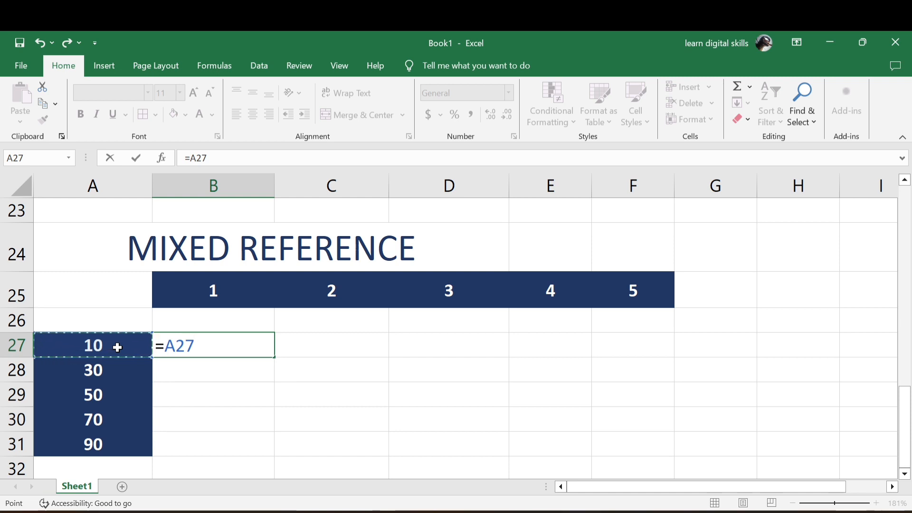
{"action": "type", "text": "*"}
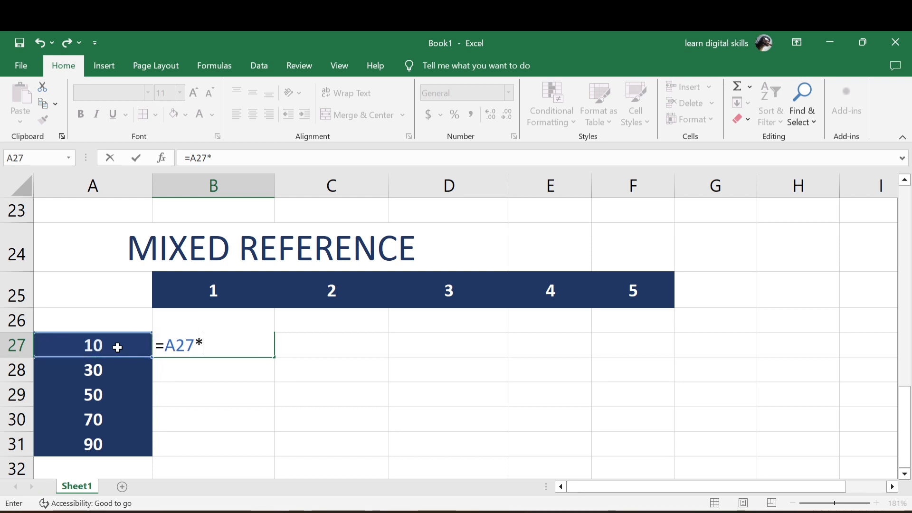
{"action": "left_click", "coordinate": [229, 289]}
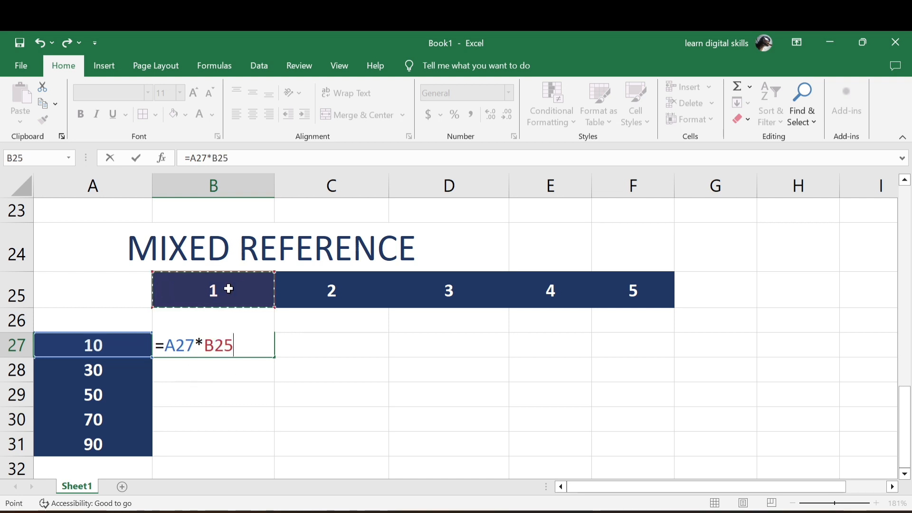
{"action": "key", "text": "Return"}
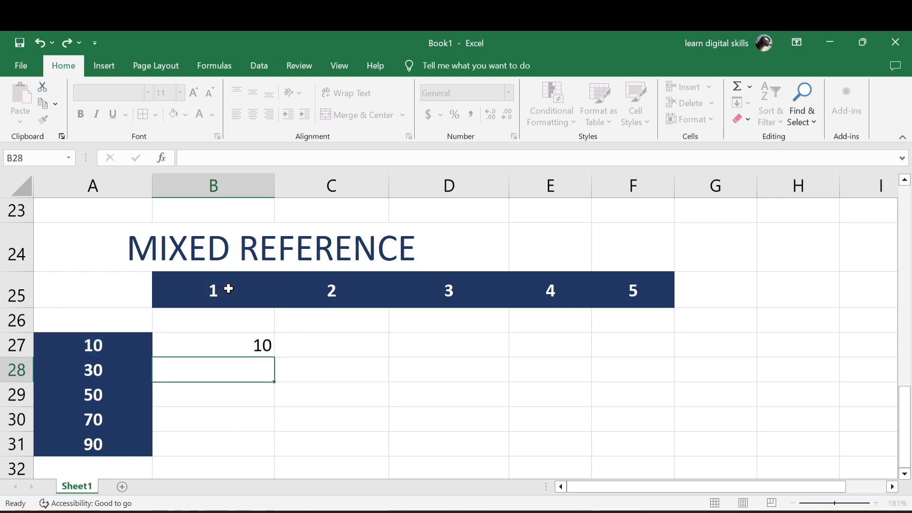
Try filling the B27 formula down through B31, and clear the whole range B27:B31
{"action": "left_click", "coordinate": [231, 346]}
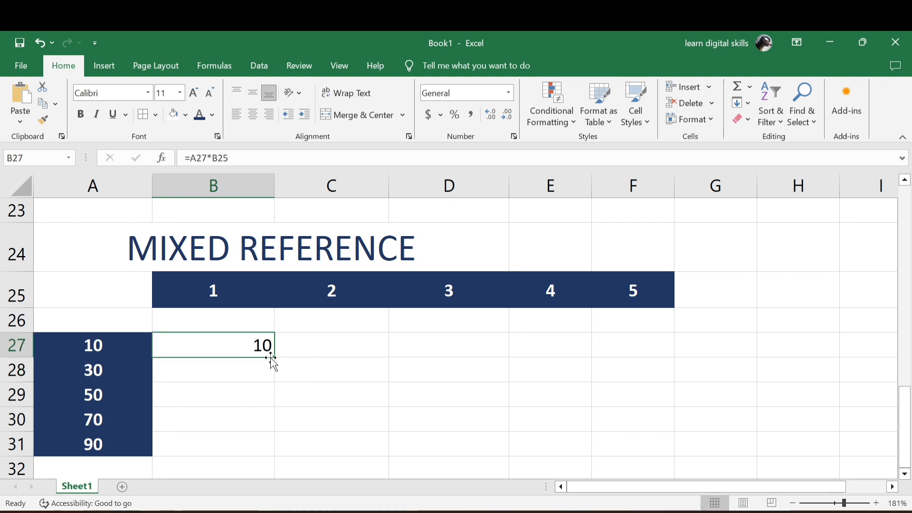
{"action": "left_click_drag", "start_coordinate": [274, 357], "coordinate": [275, 457]}
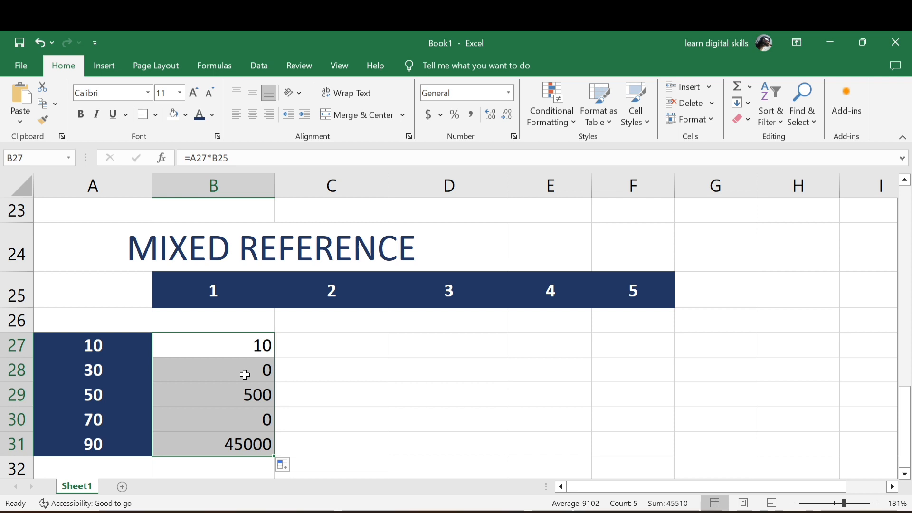
{"action": "key", "text": "Delete"}
Begin a formula in B27 with a reference to A27 that locks only the column, reading =$A27
{"action": "left_click", "coordinate": [189, 341]}
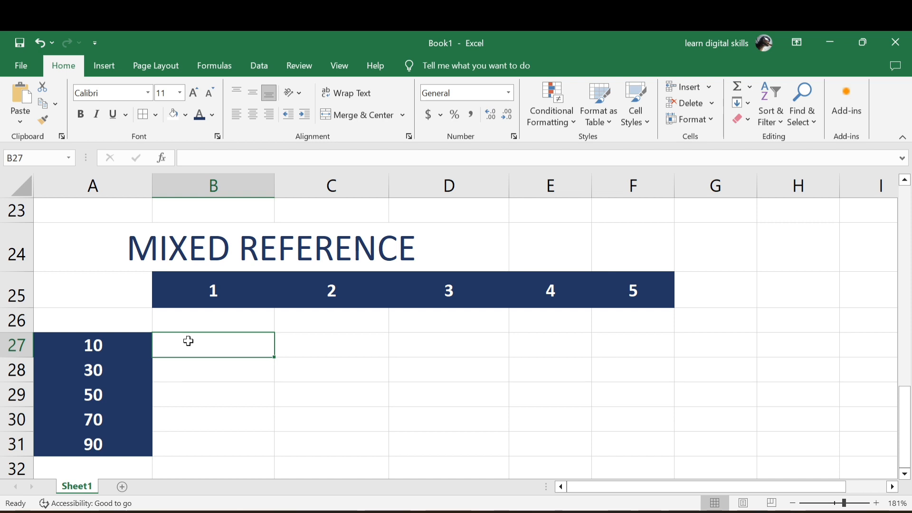
{"action": "type", "text": "+"}
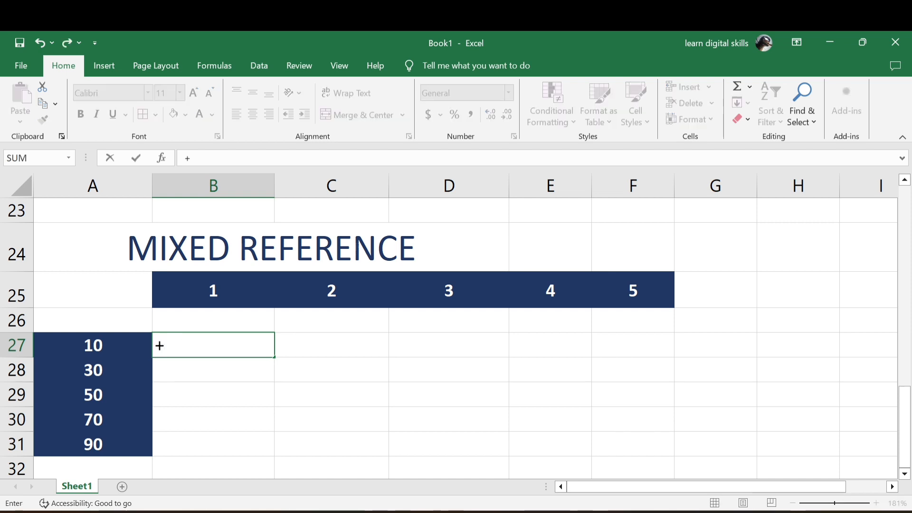
{"action": "key", "text": "Escape"}
{"action": "type", "text": "="}
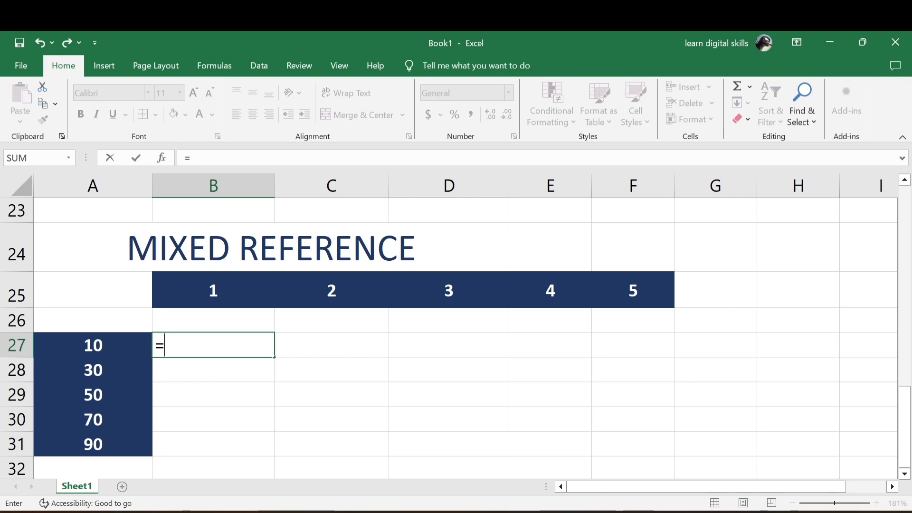
{"action": "left_click", "coordinate": [105, 343]}
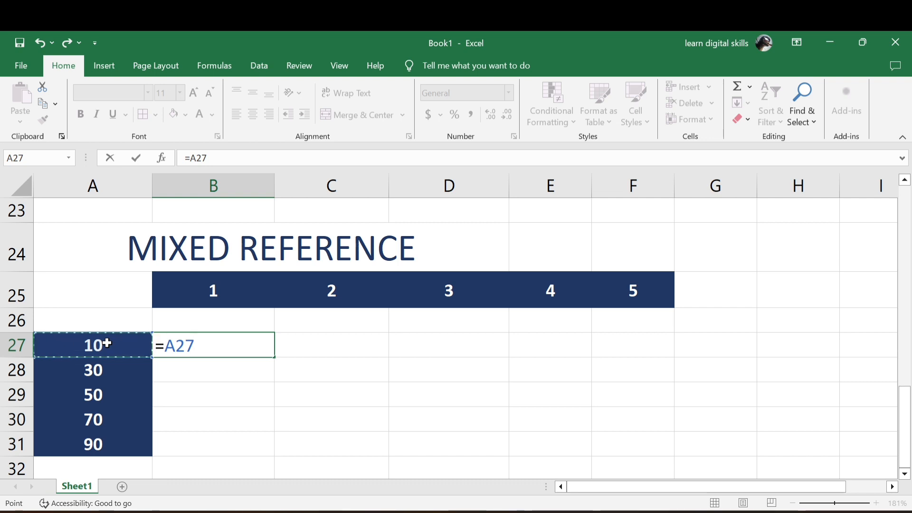
{"action": "key", "text": "F5"}
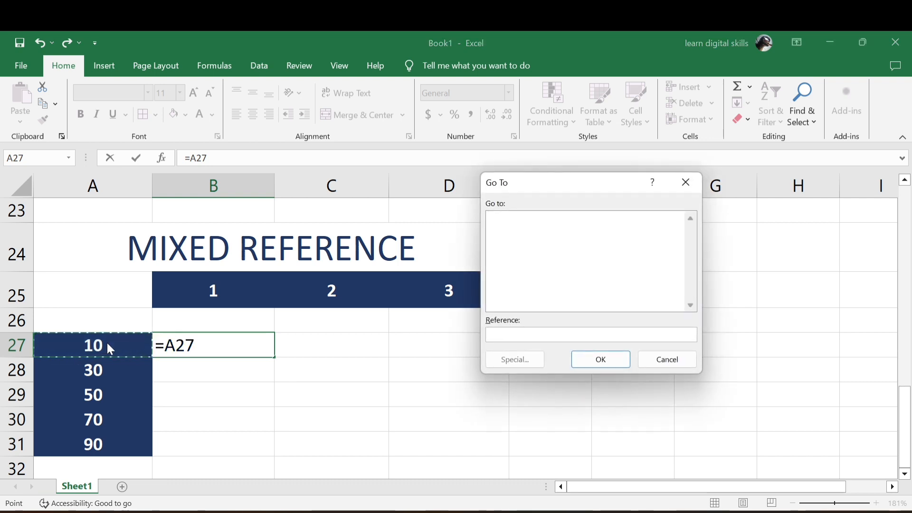
{"action": "left_click", "coordinate": [684, 179]}
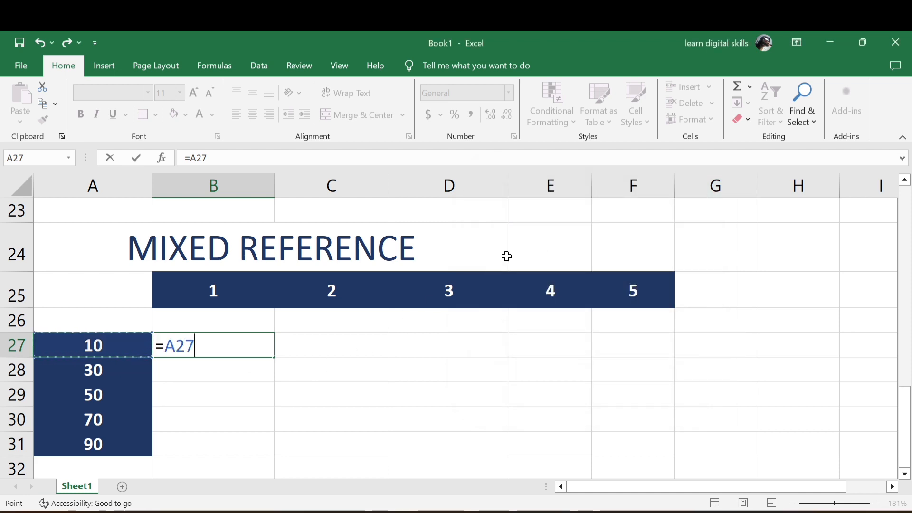
{"action": "key", "text": "F4"}
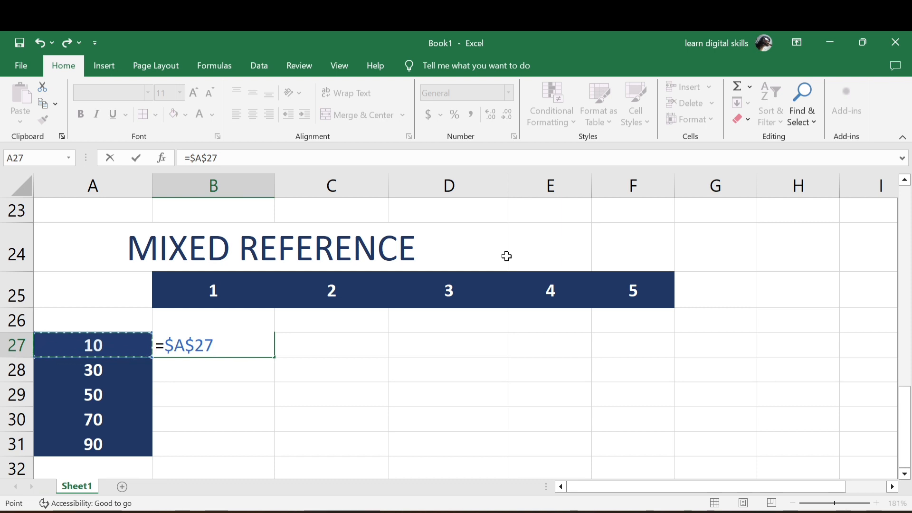
{"action": "key", "text": "F4"}
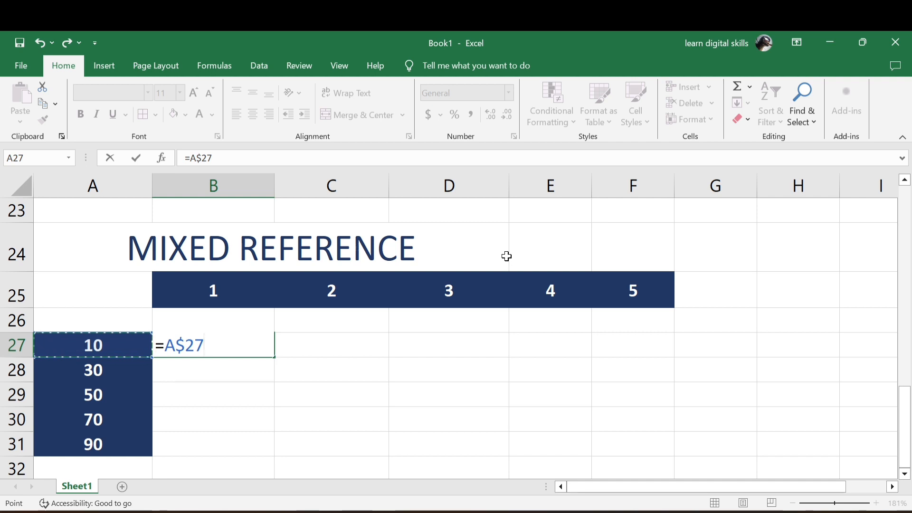
{"action": "key", "text": "F4"}
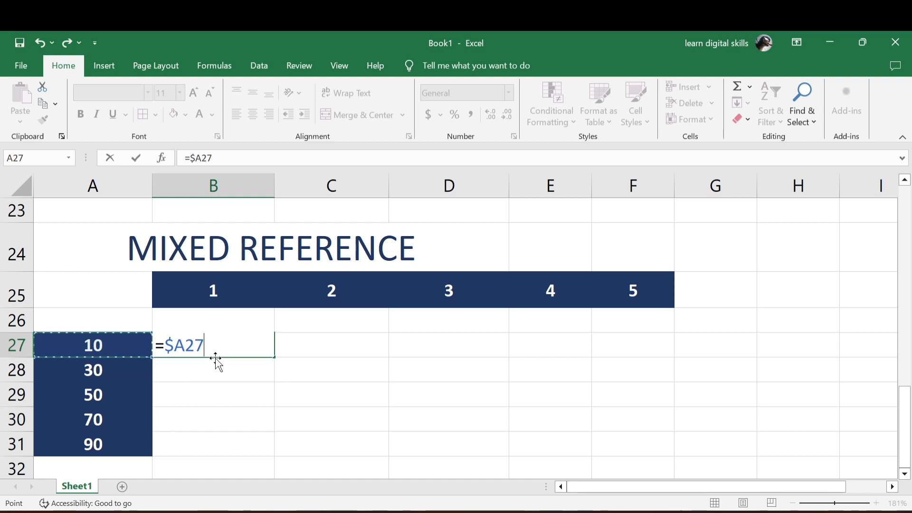
Multiply by B25 with only its row locked and commit the B27 formula as =$A27*B$25
{"action": "type", "text": "*"}
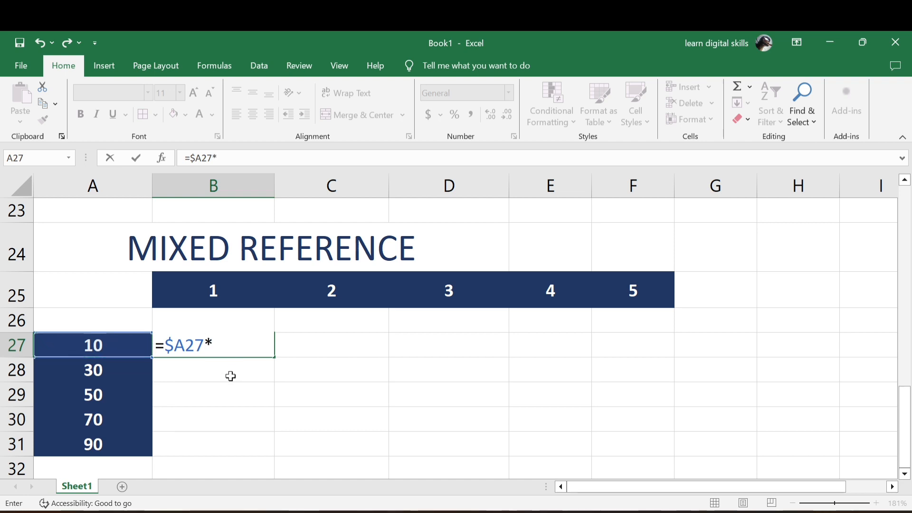
{"action": "left_click", "coordinate": [197, 290]}
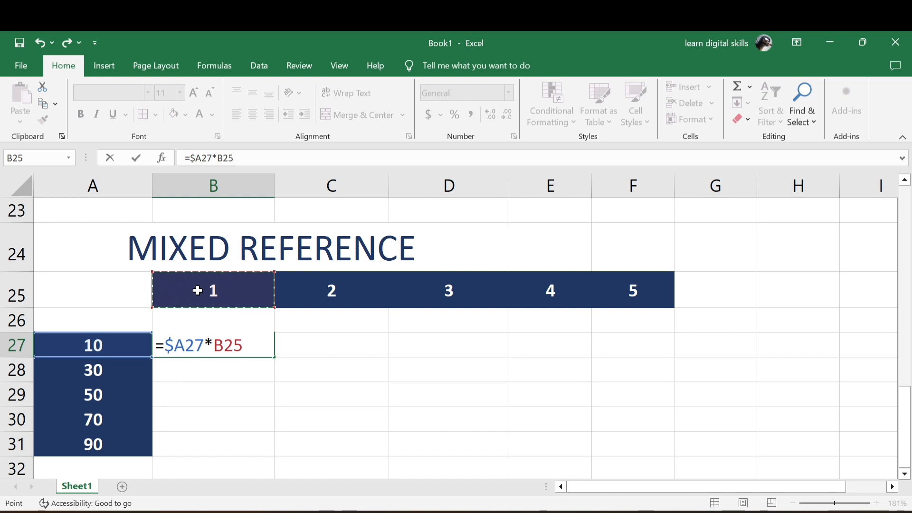
{"action": "key", "text": "F4"}
{"action": "key", "text": "F4"}
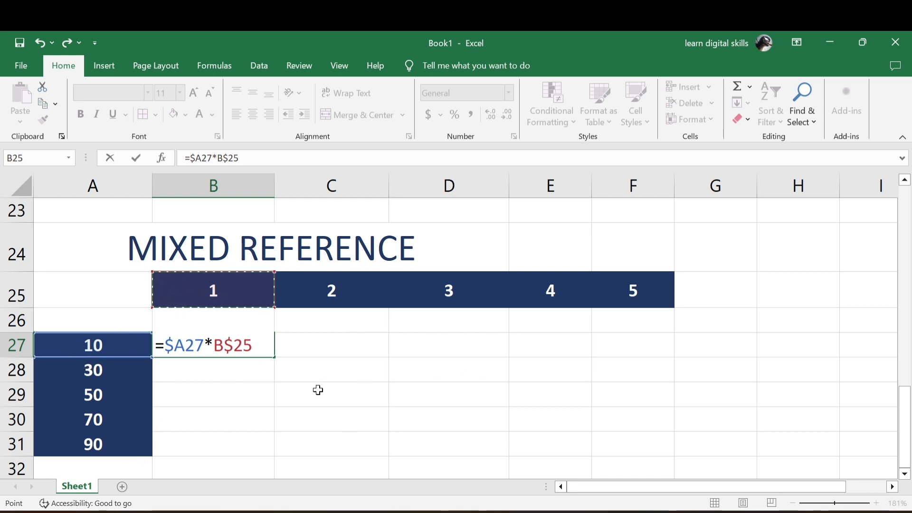
{"action": "key", "text": "Return"}
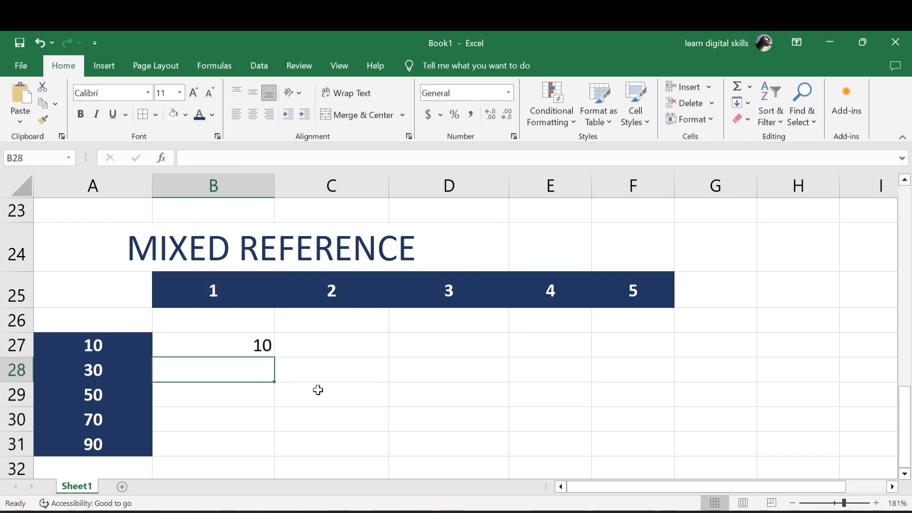
Fill the B27 formula down through B31 and across to column F to complete the range B27:F31
{"action": "left_click", "coordinate": [257, 348]}
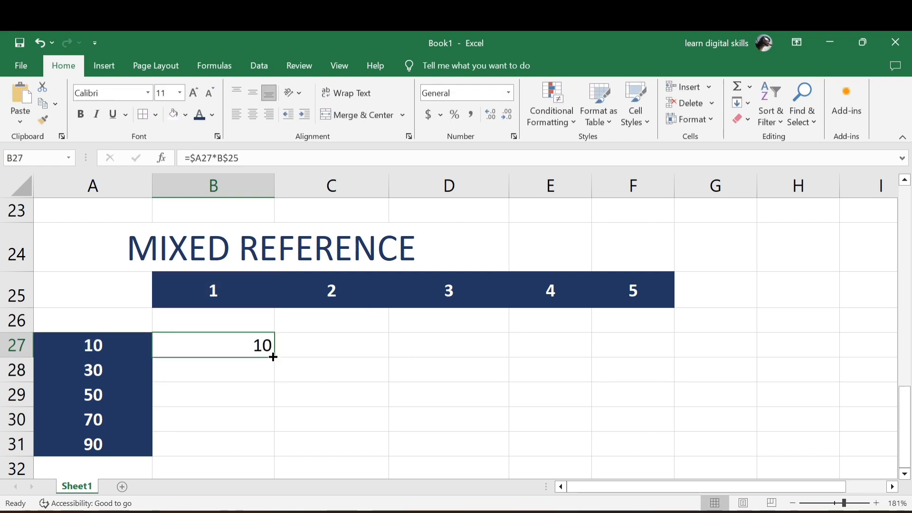
{"action": "left_click_drag", "start_coordinate": [274, 357], "coordinate": [276, 460]}
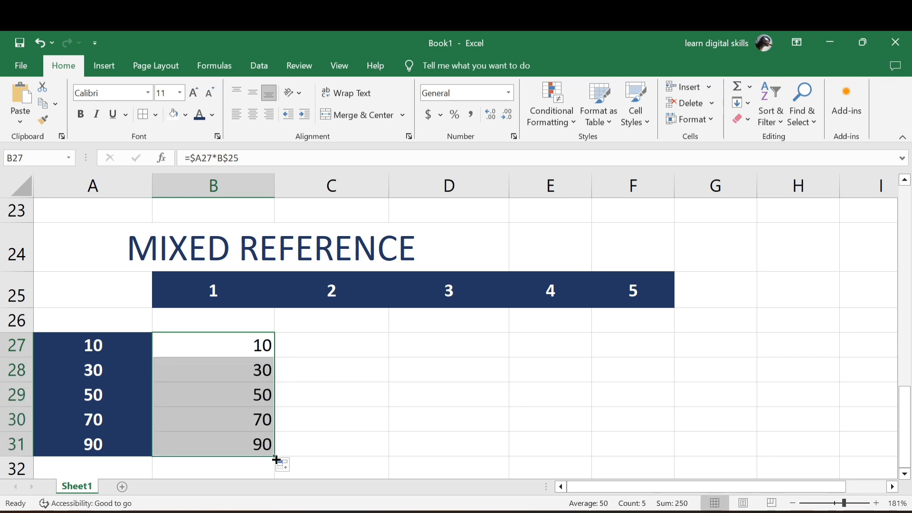
{"action": "left_click_drag", "start_coordinate": [273, 459], "coordinate": [688, 405]}
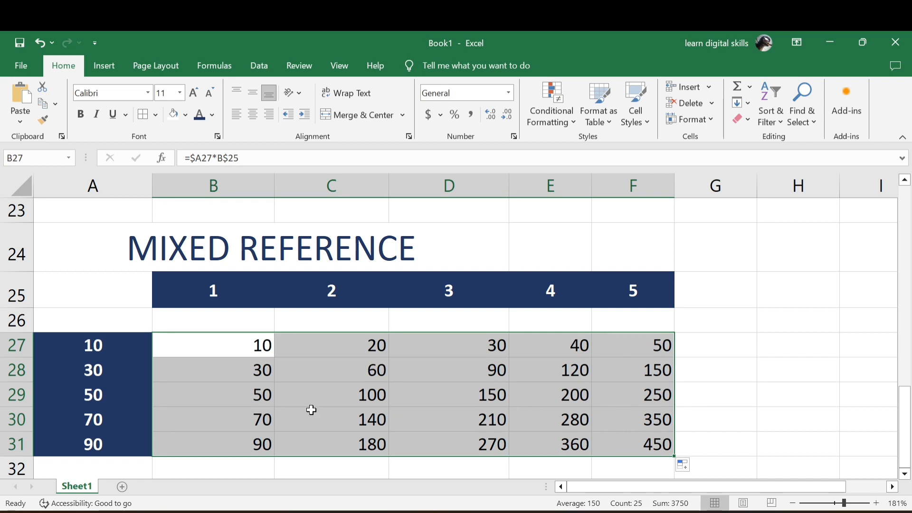
{"action": "left_click", "coordinate": [105, 341]}
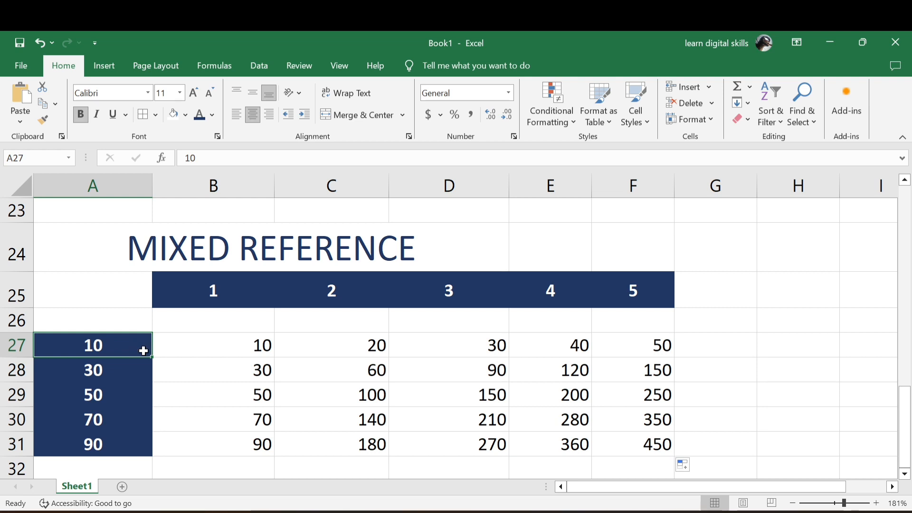